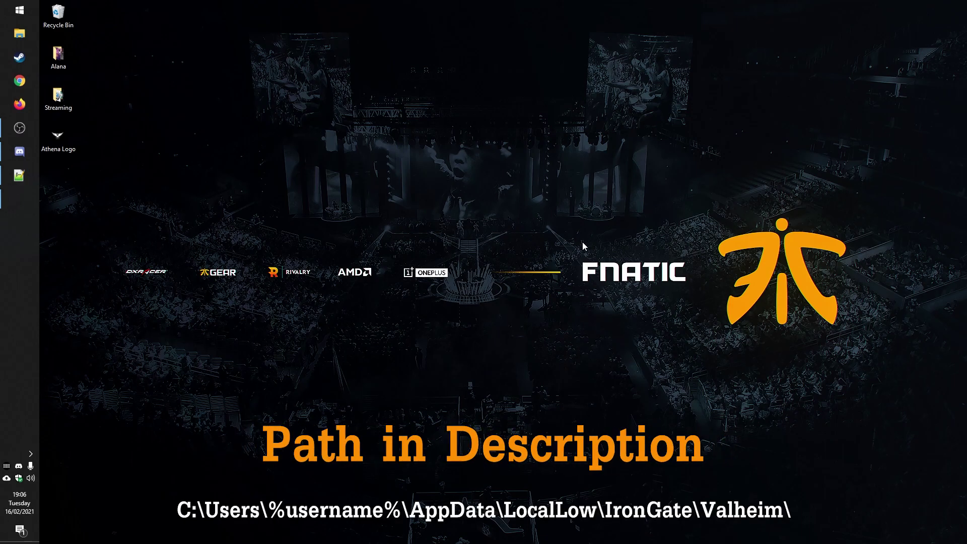
Run the path C:\Users\%username%\AppData\LocalLow\IronGate\Valheim\ to show the save folder.
key("super+r")
left_click_drag(141, 23, 330, 128)
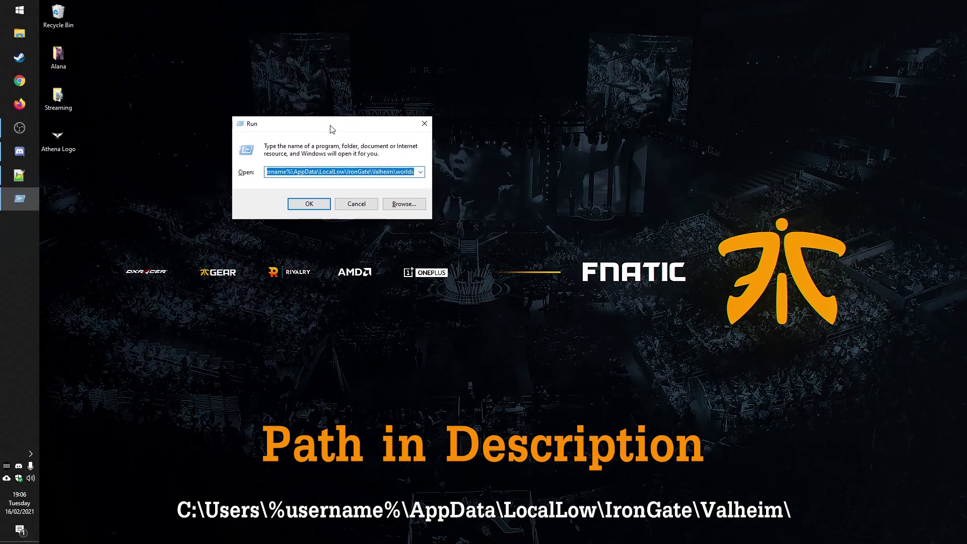
key("ctrl+v")
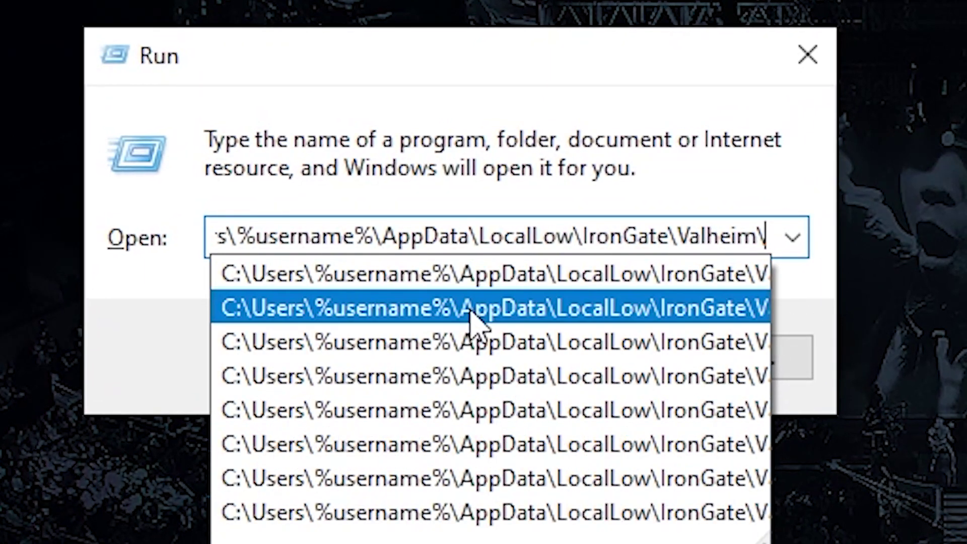
left_click(292, 235)
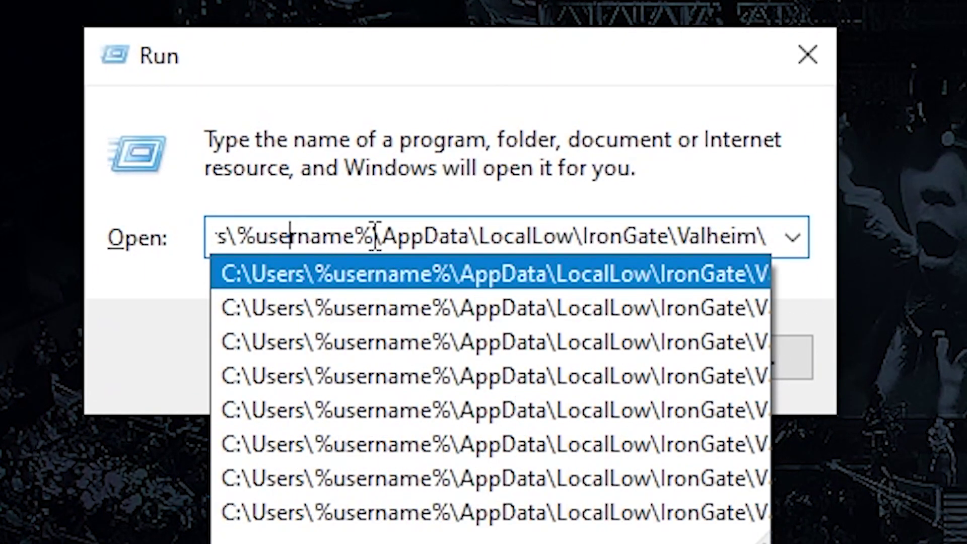
left_click_drag(375, 236, 240, 235)
left_click(597, 236)
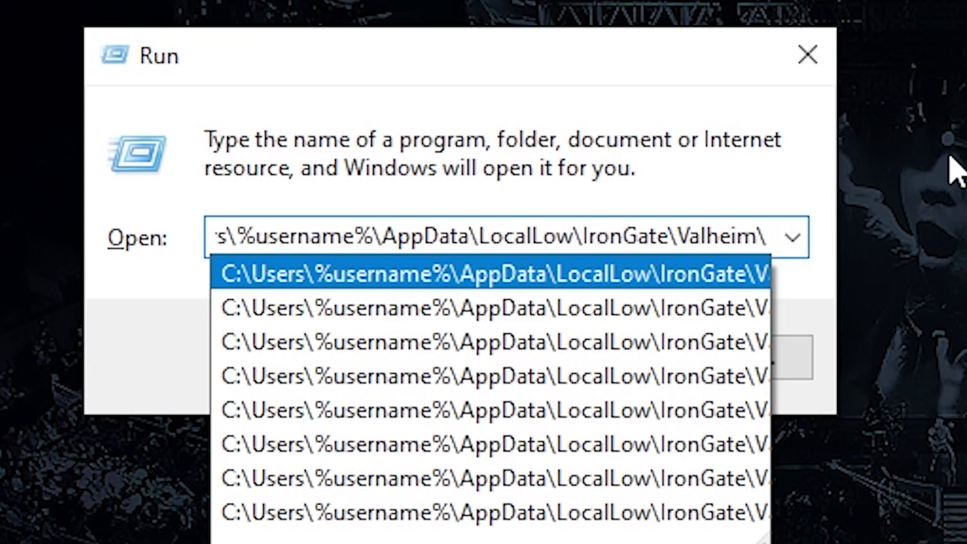
key("Return")
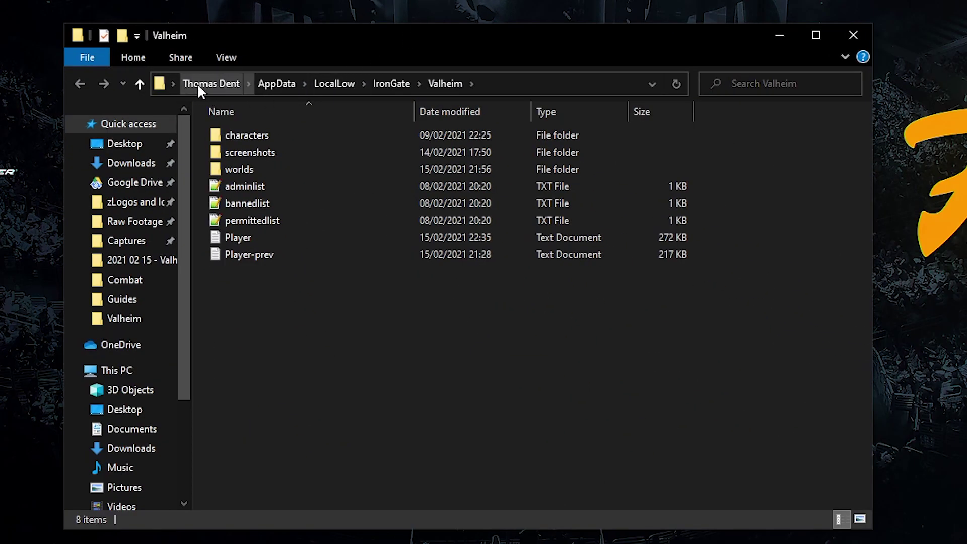
Copy the characters and worlds folders and navigate to the Backups folder on drive E.
left_click(325, 167)
left_click(333, 136, "ctrl")
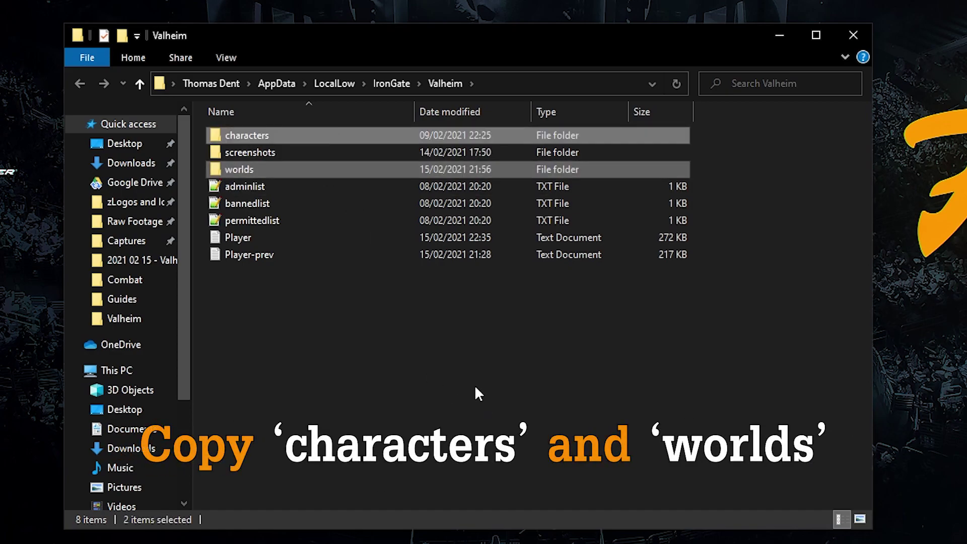
left_click(475, 388)
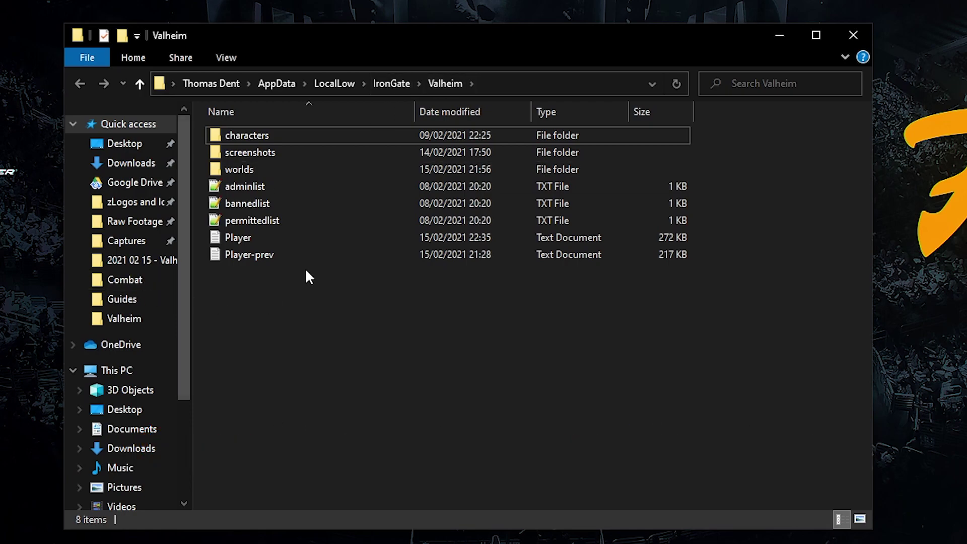
left_click(118, 259)
Create a '2021 02 16 - Valheim' folder in Backups and paste characters and worlds into it.
left_click(331, 84)
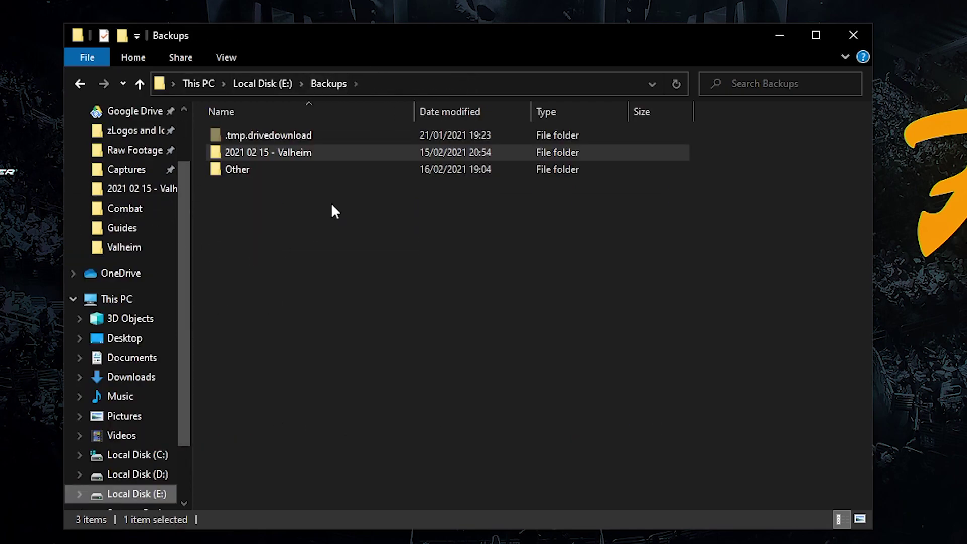
left_click(298, 265)
left_click(126, 40)
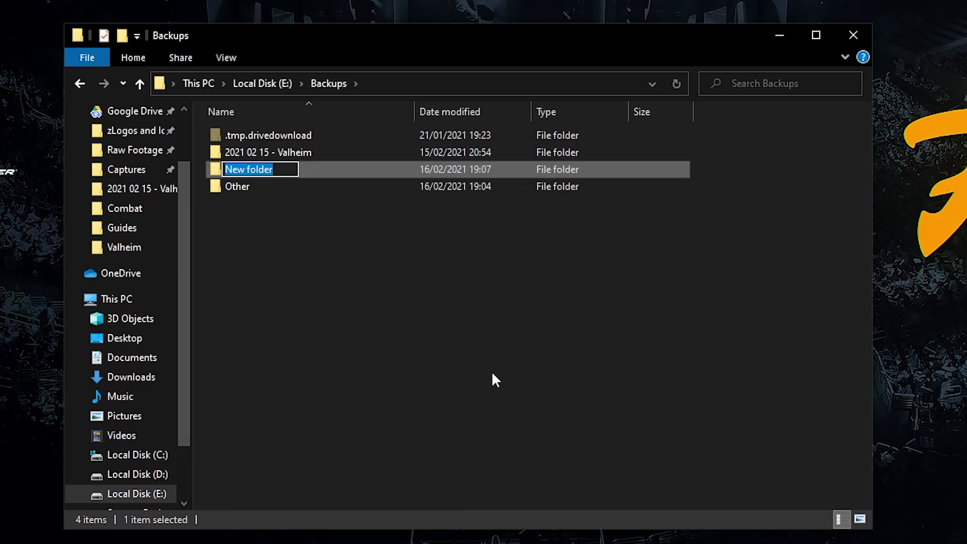
type("2021")
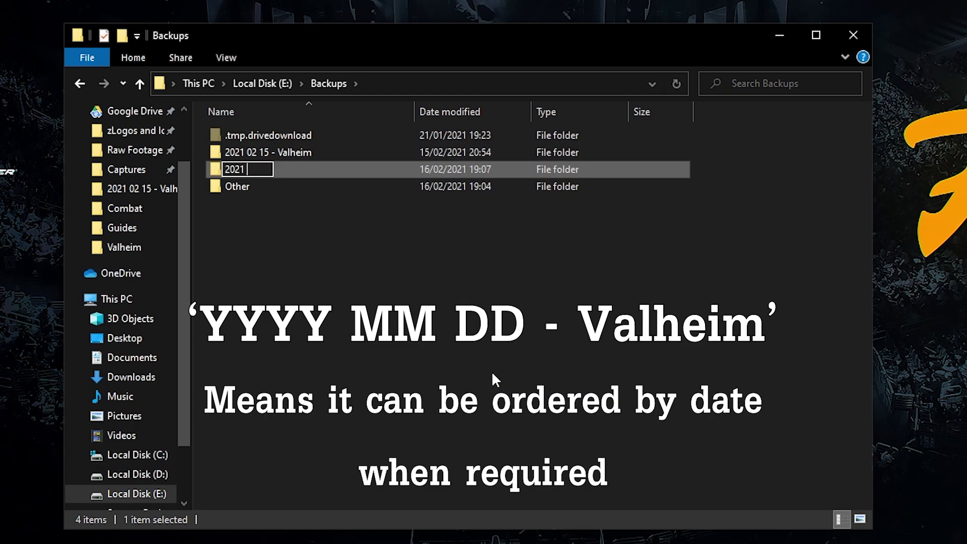
type(" 02 16 ")
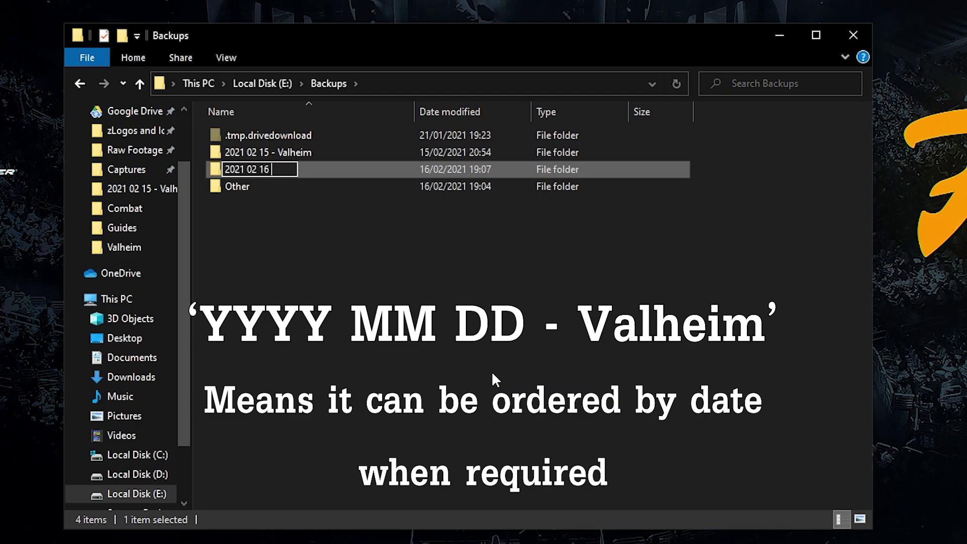
type("- Valheim")
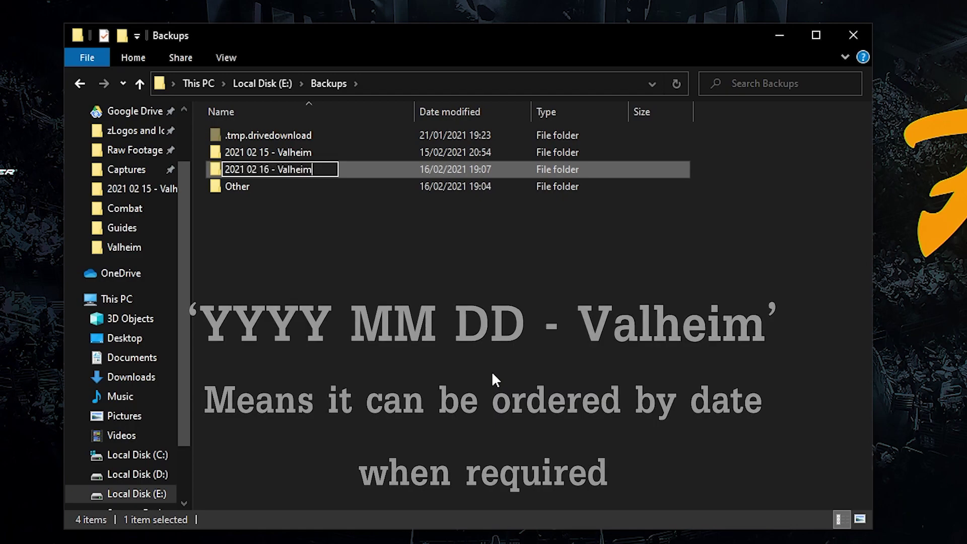
key("Return")
key("Return")
key("ctrl+v")
left_click(492, 373)
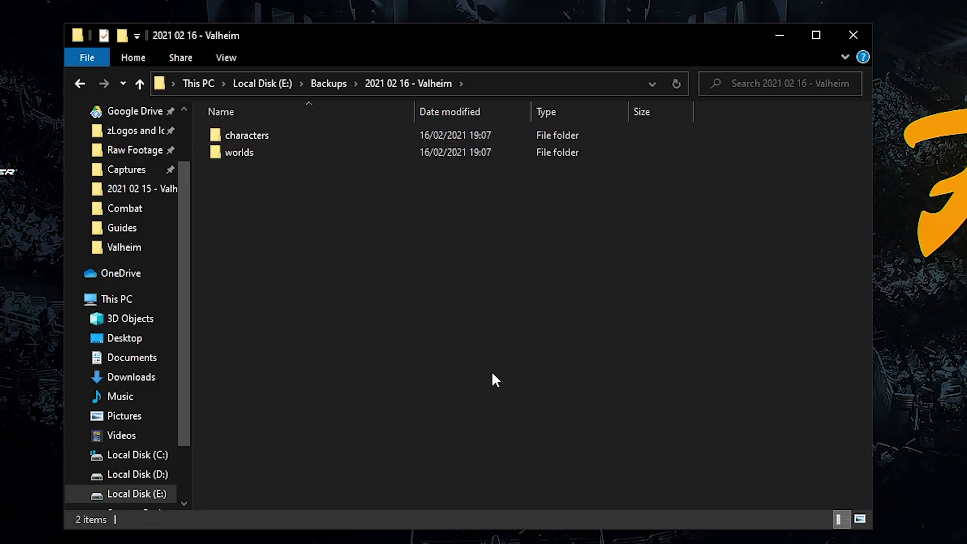
left_click_drag(446, 201, 295, 145)
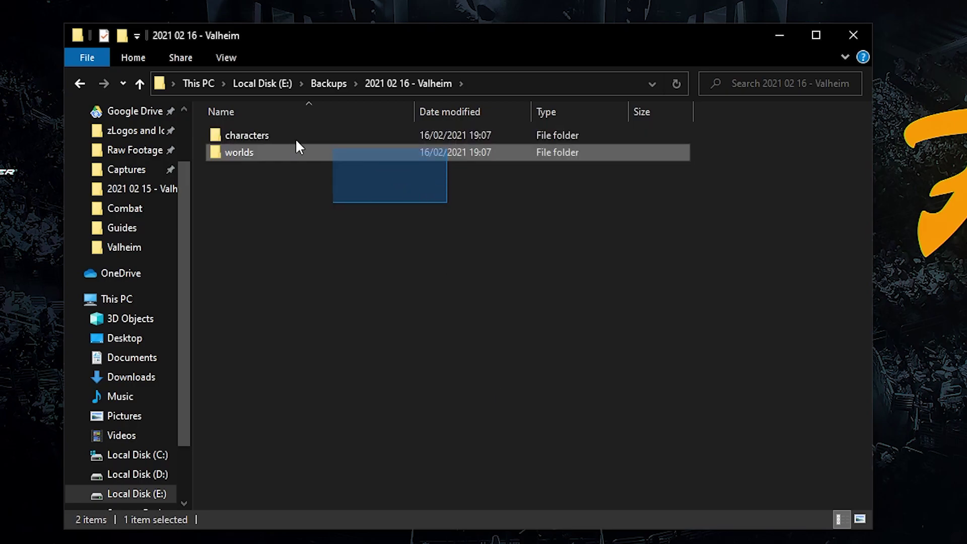
left_click(409, 201)
left_click_drag(602, 212, 275, 129)
double_click(266, 133)
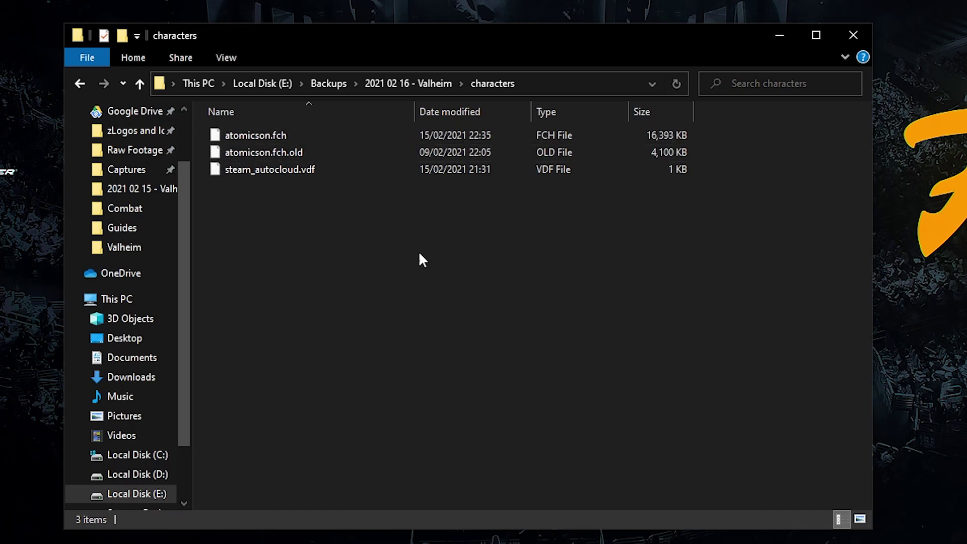
key("ctrl+a")
key("BackSpace")
left_click(298, 152)
double_click(297, 152)
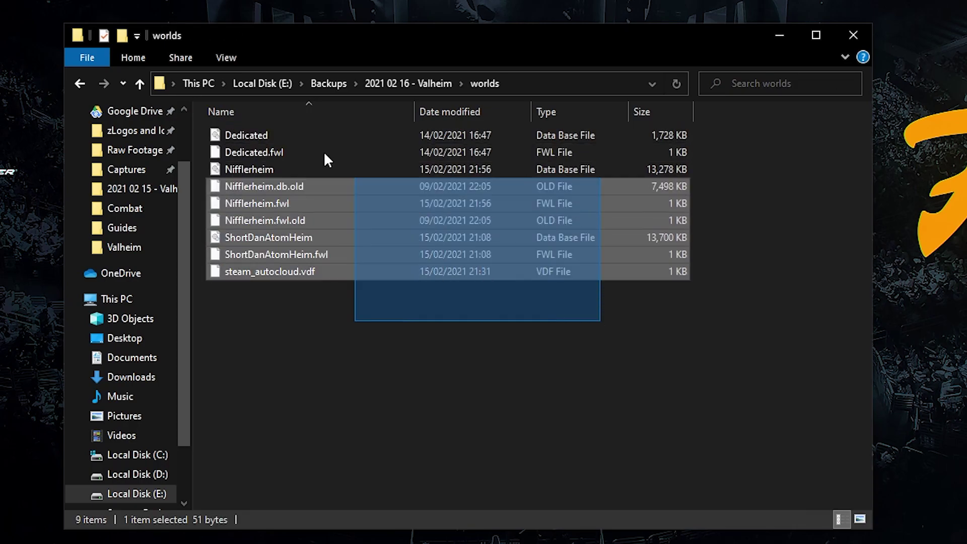
key("ctrl+a")
left_click(471, 390)
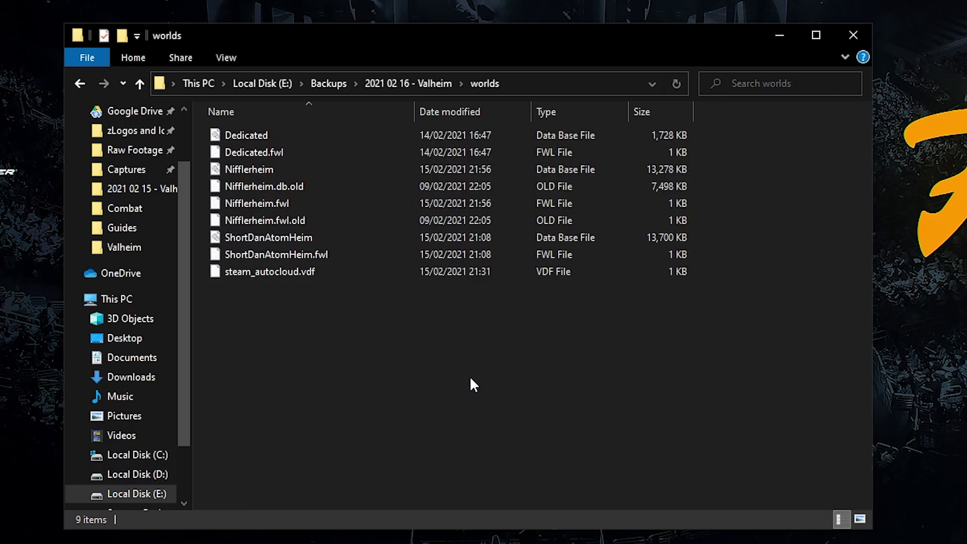
key("BackSpace")
left_click(469, 384)
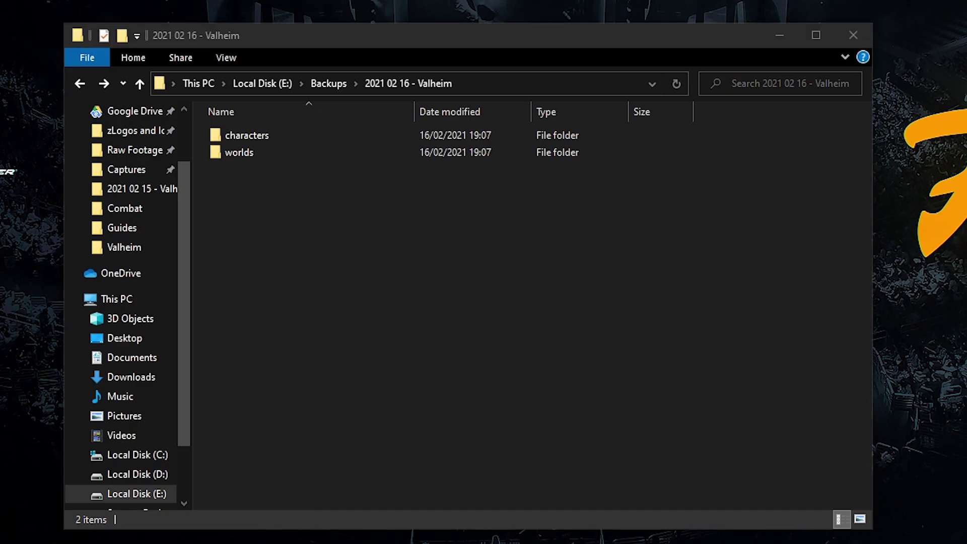
Paste the backed-up characters and worlds into the Valheim save folder, replacing the 12 existing files.
left_click(448, 187)
key("ctrl+a")
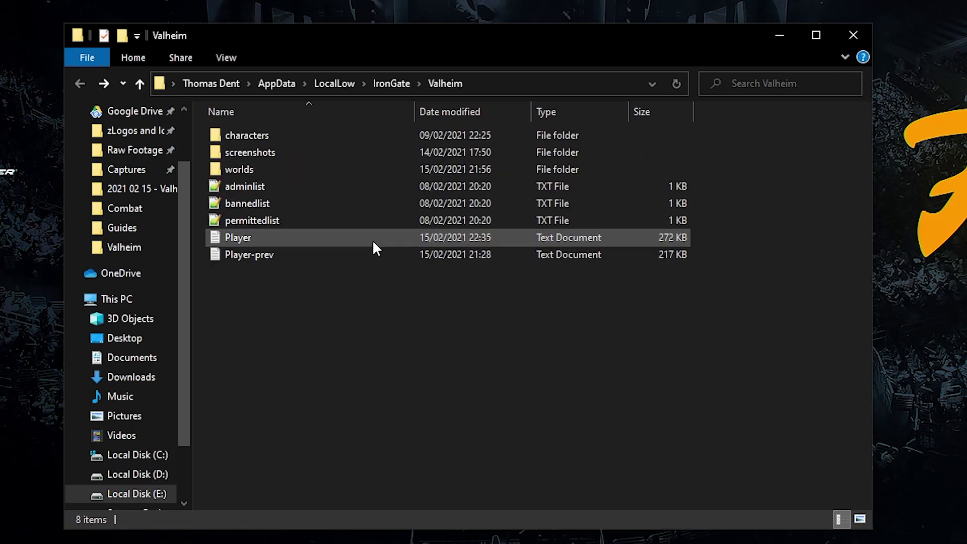
key("ctrl+v")
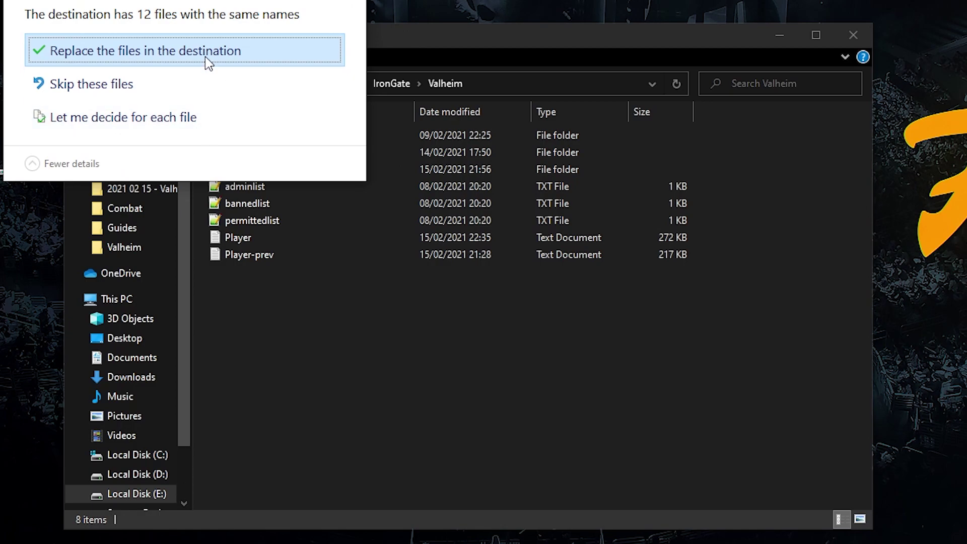
left_click(206, 172)
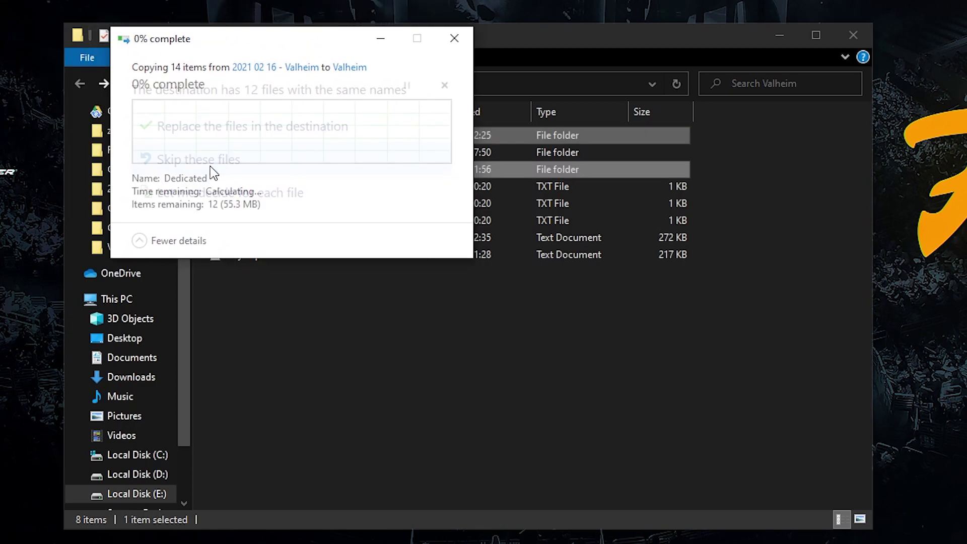